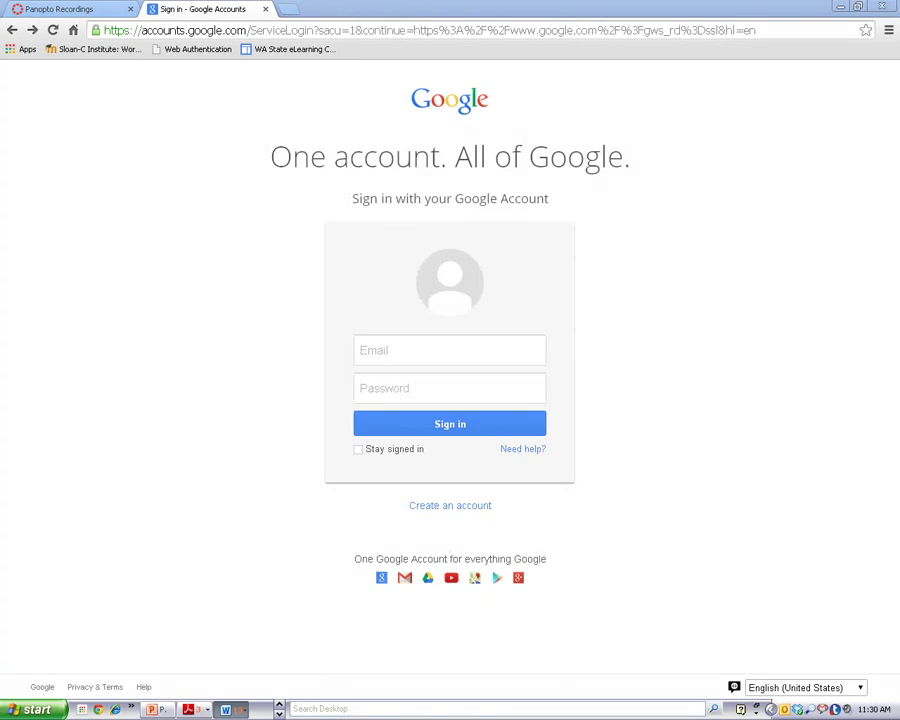
- Start creating a new Google account and enter the first and last name
click(476, 519)
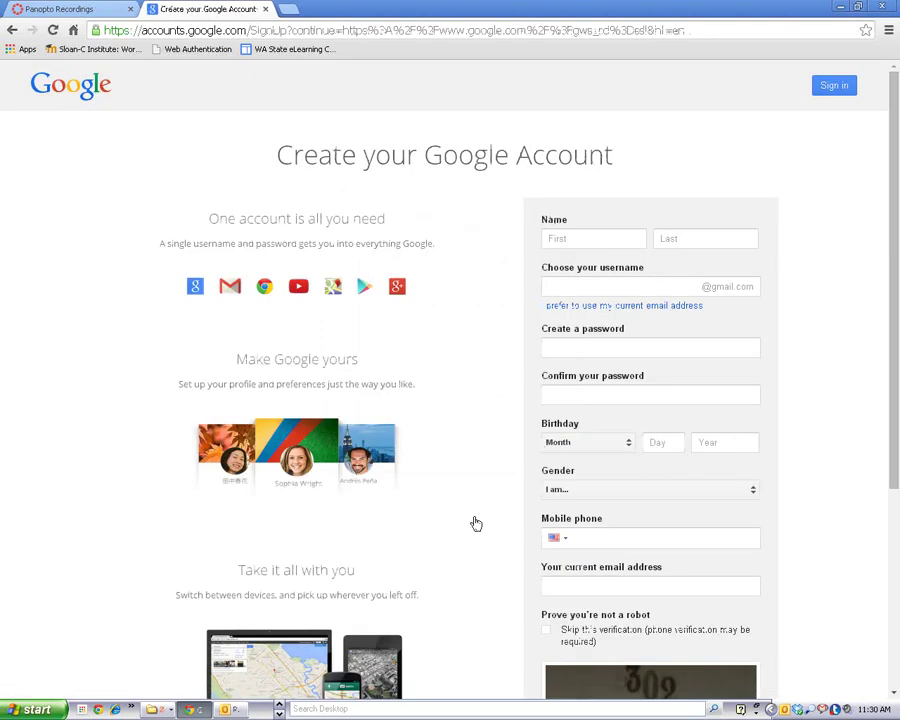
click(586, 249)
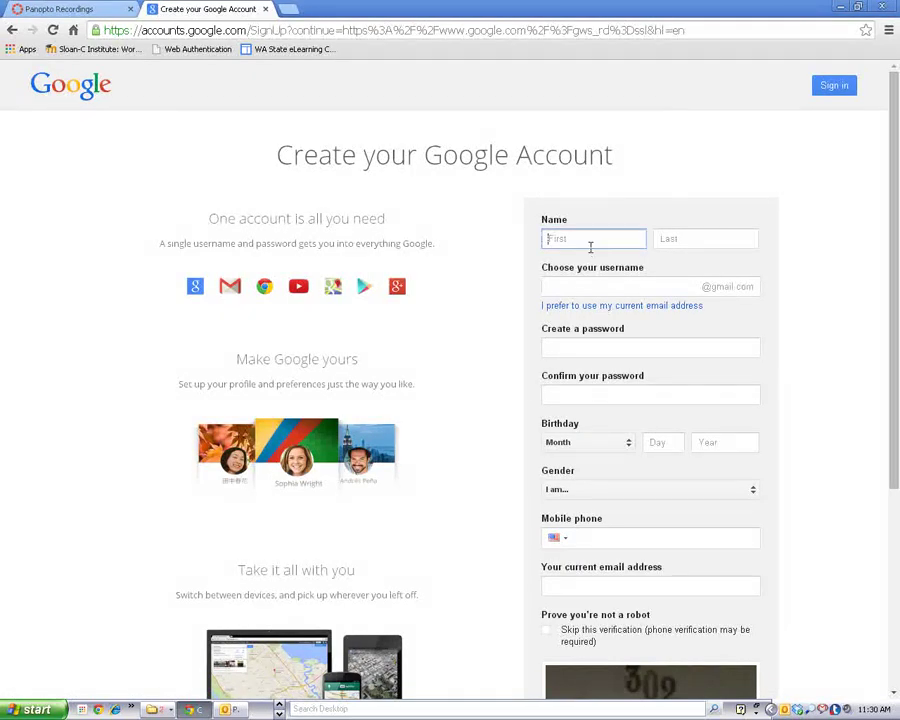
text(IDEA)
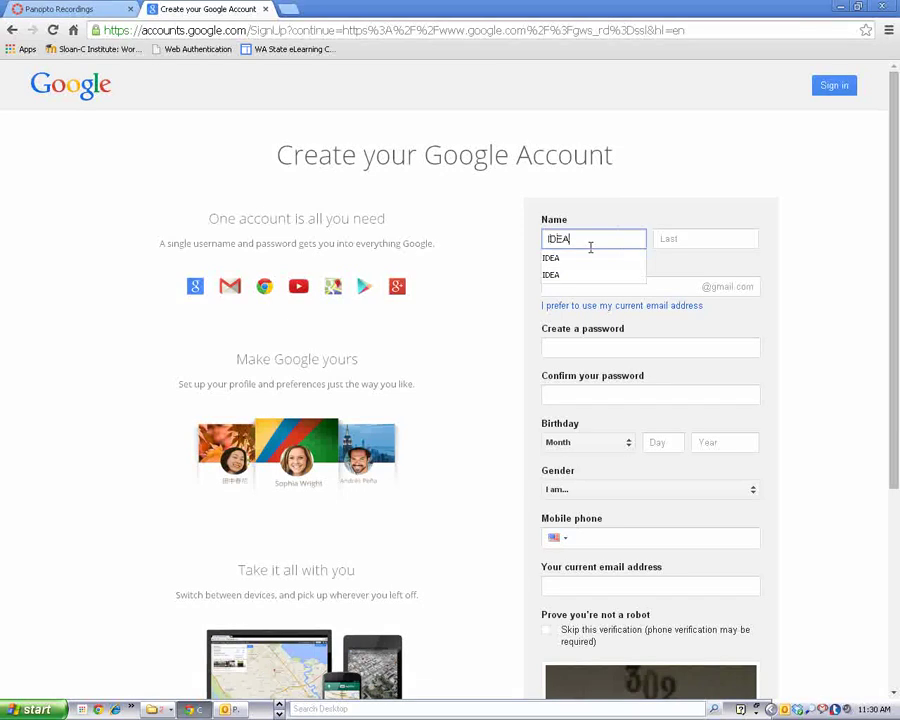
click(685, 246)
text(Stu)
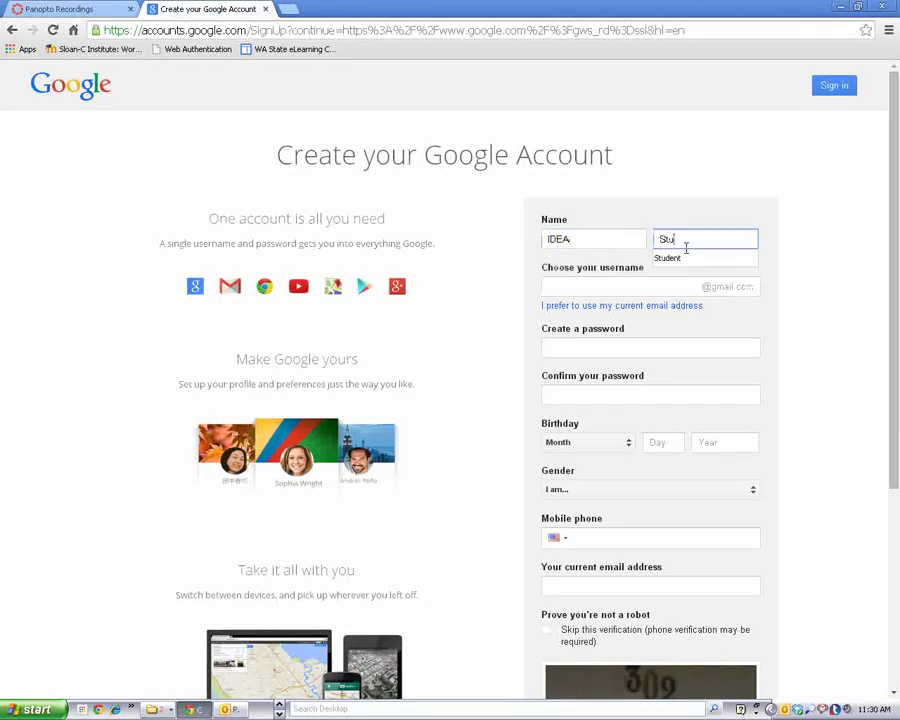
text(dent)
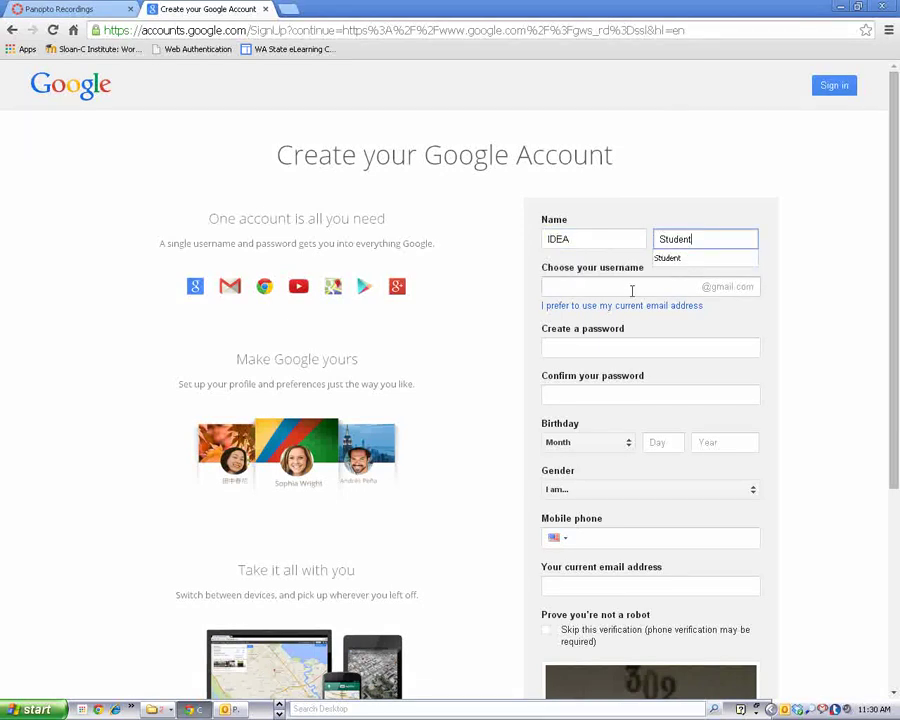
- Choose the Gmail username for the new account
click(632, 290)
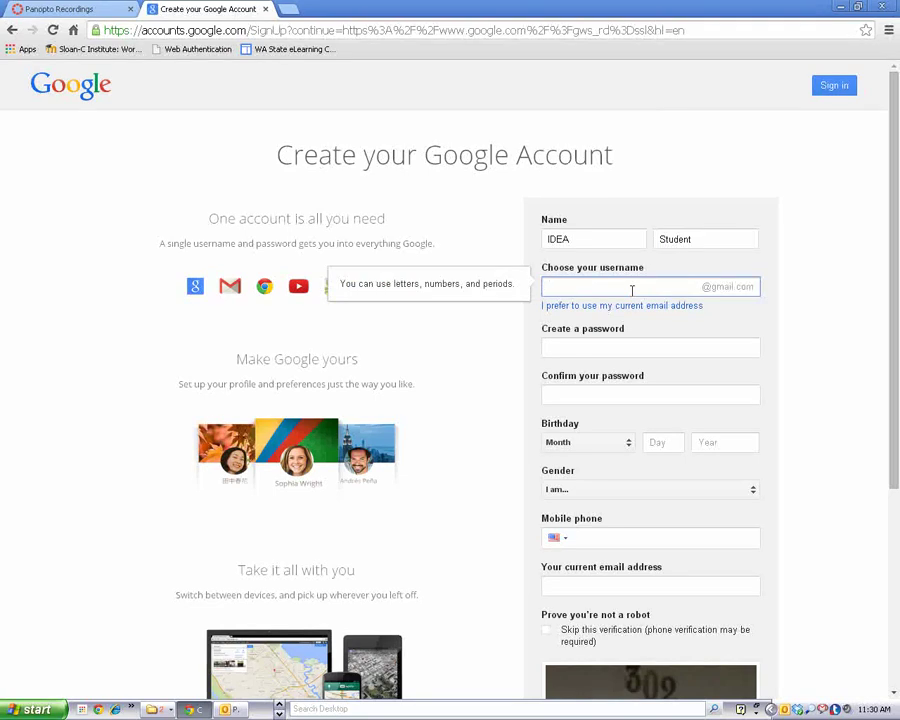
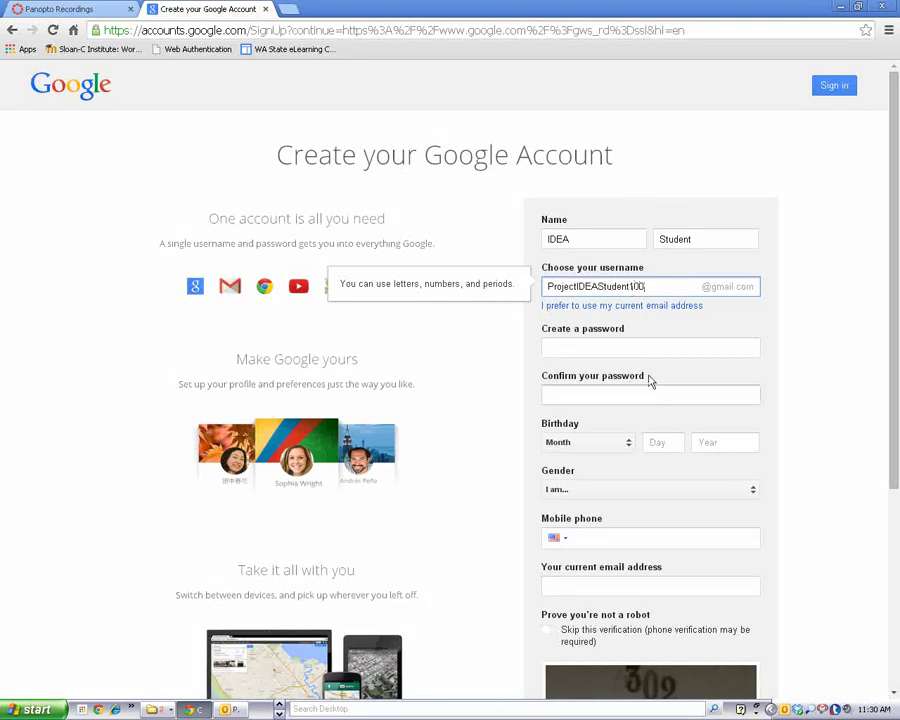
click(645, 350)
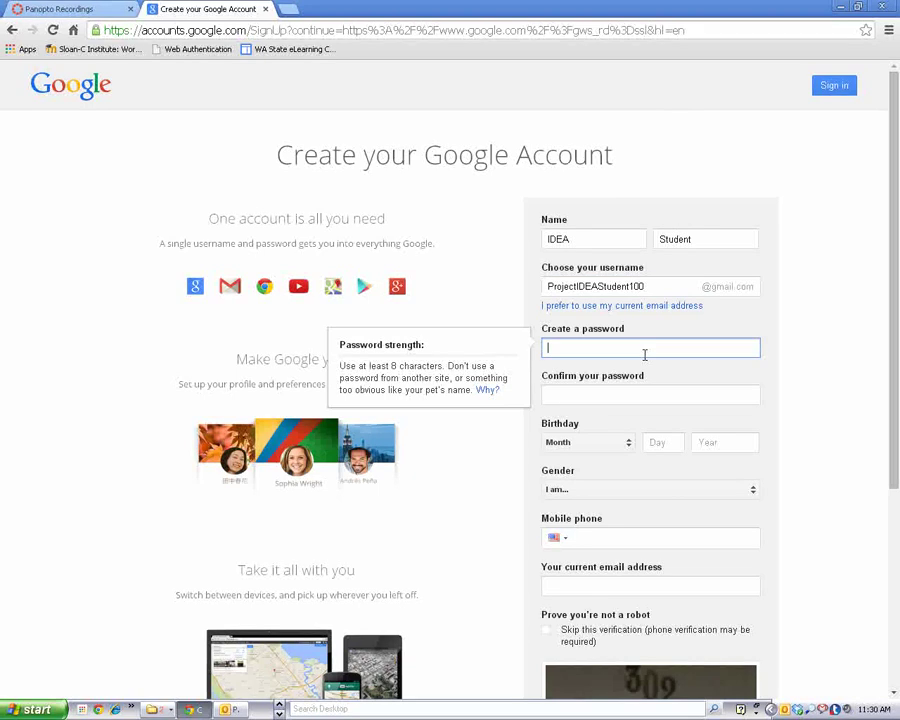
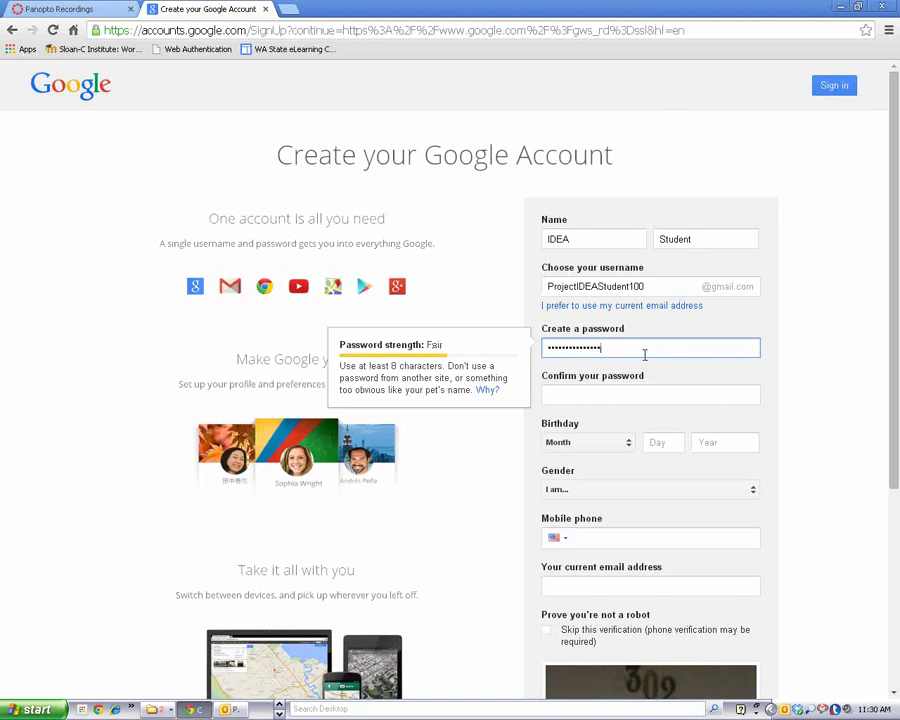
- Enter the account password in the password box and again in the confirmation box
click(653, 402)
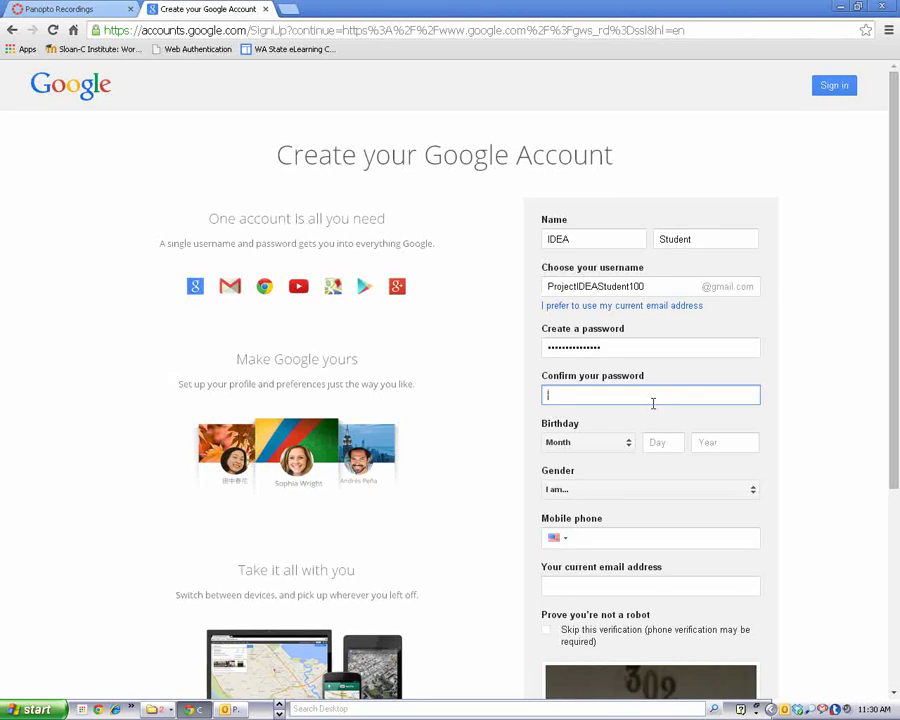
- Set the birthday to February 25, 1969
click(628, 446)
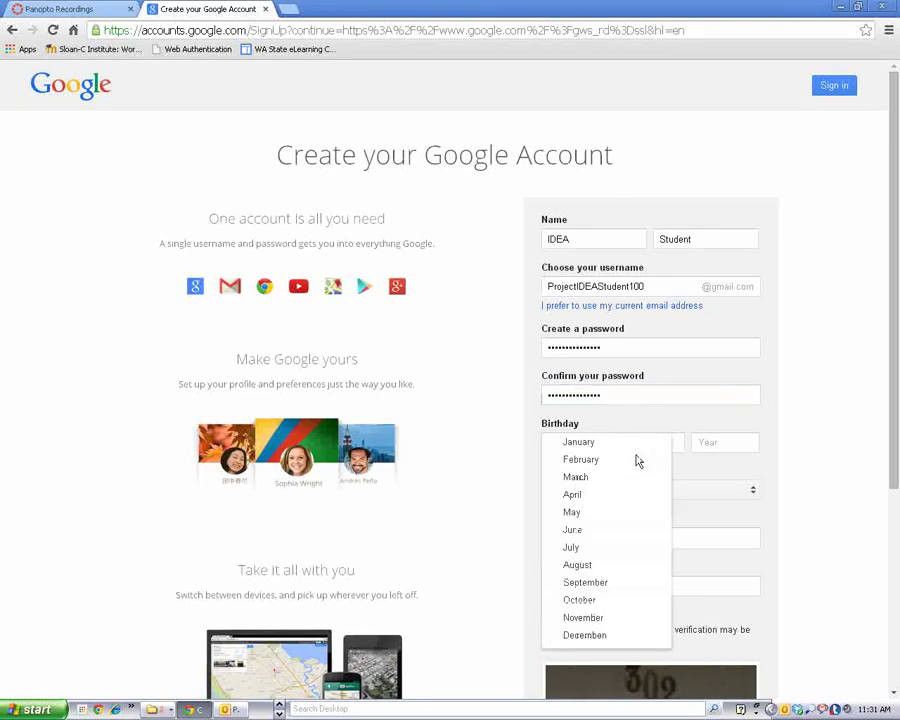
click(636, 460)
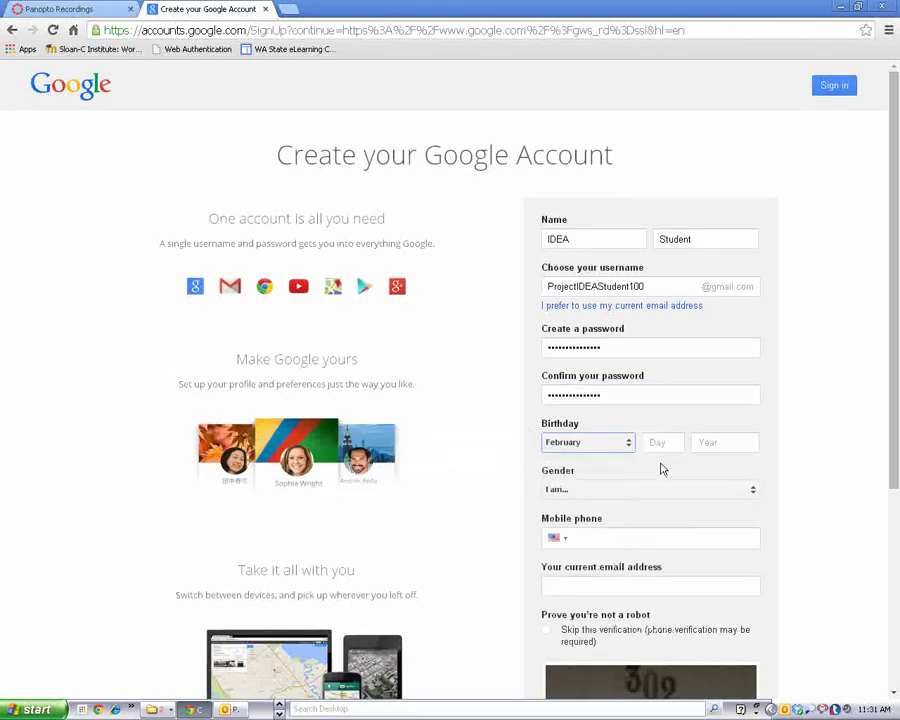
click(668, 450)
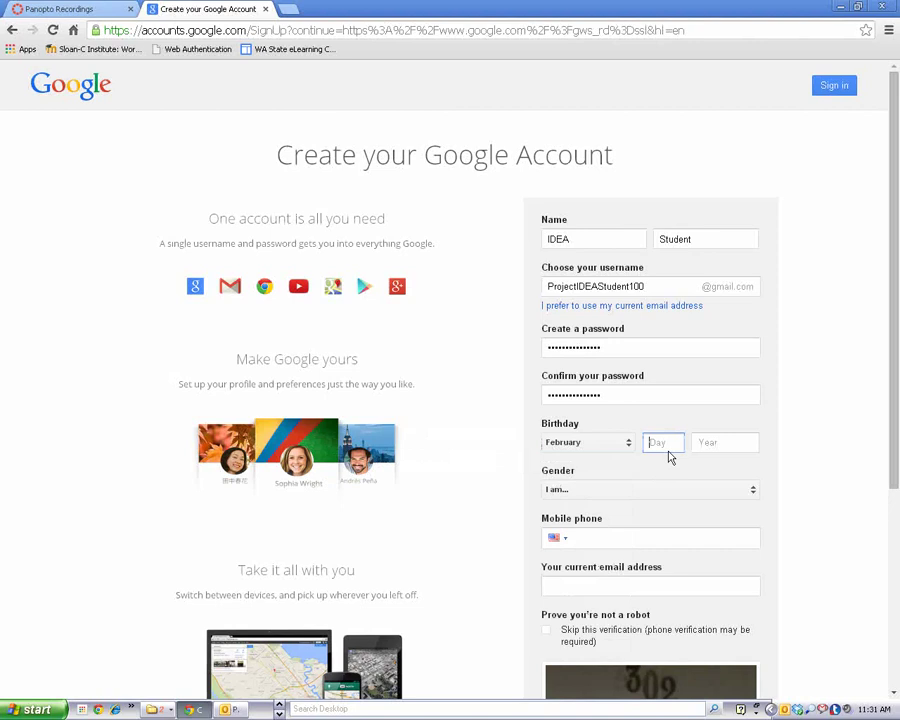
text(25)
click(722, 446)
text(1969)
- Select Female as the gender and fill in the current email address
click(745, 491)
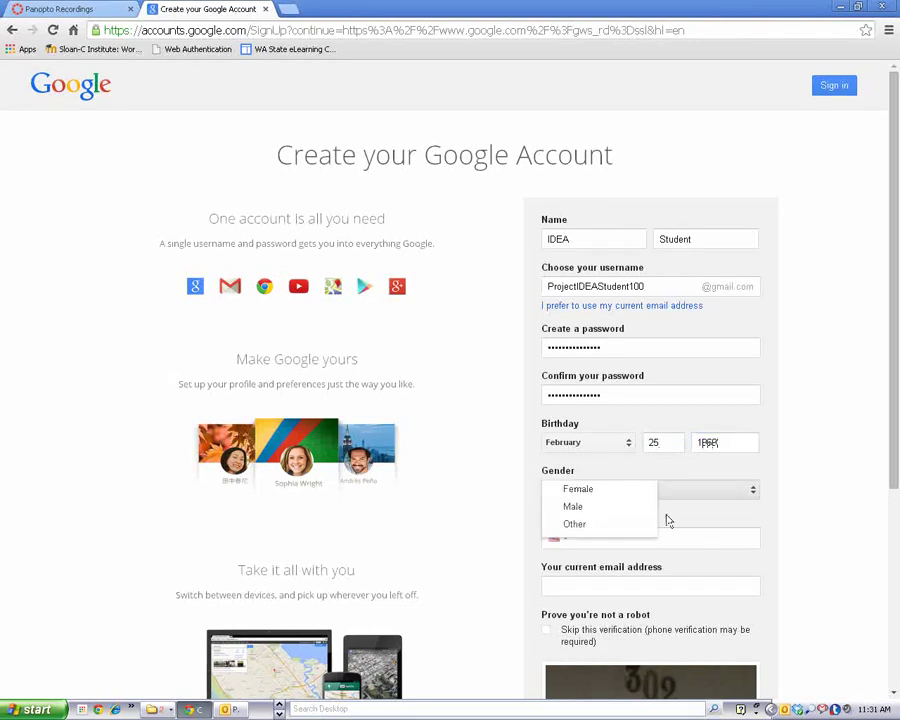
click(590, 489)
click(647, 590)
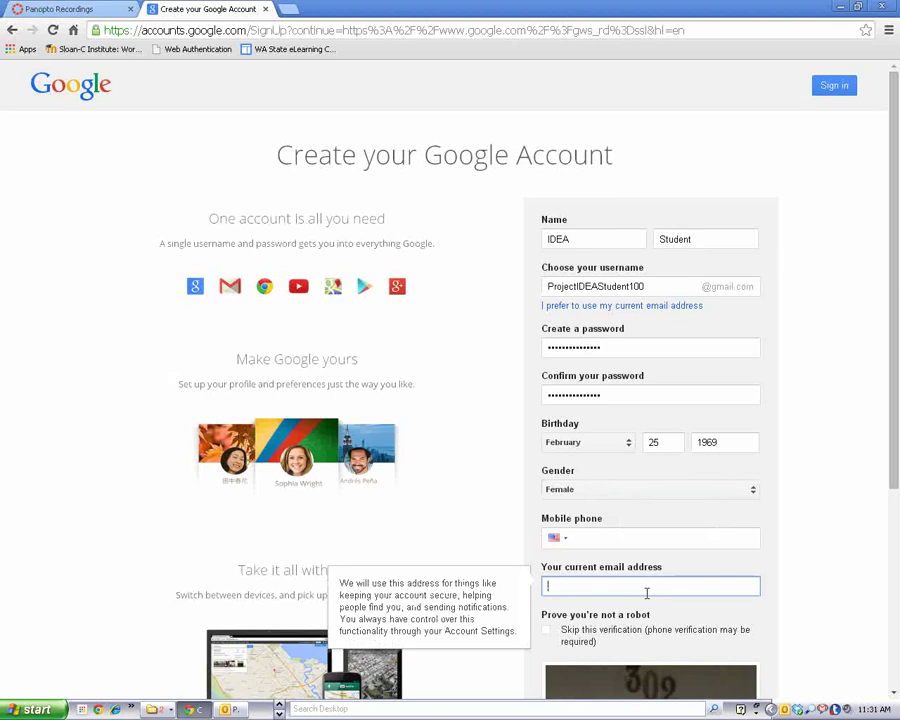
text(s)
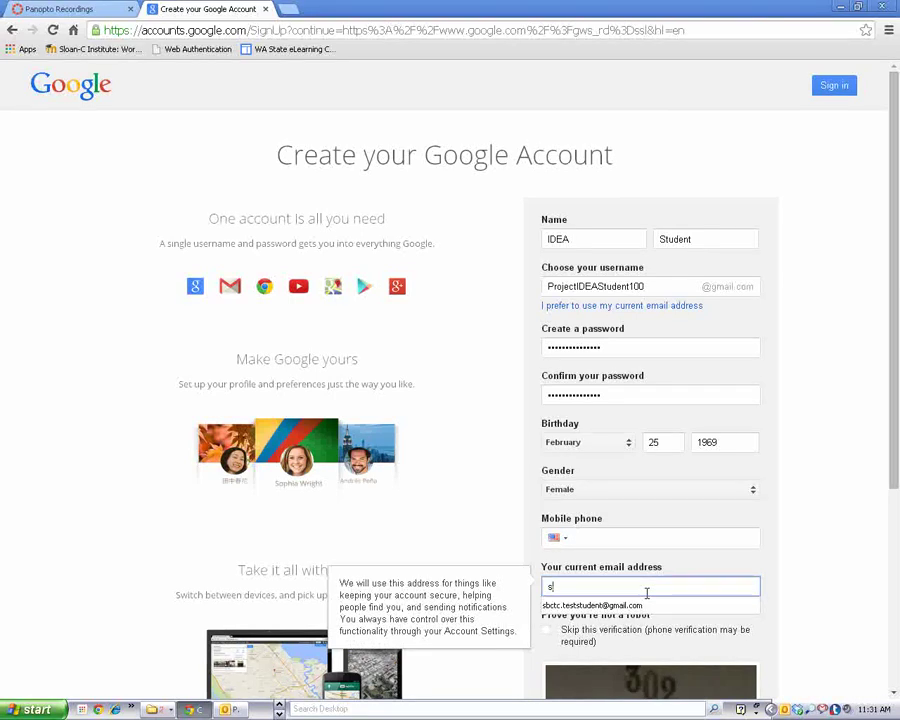
click(851, 612)
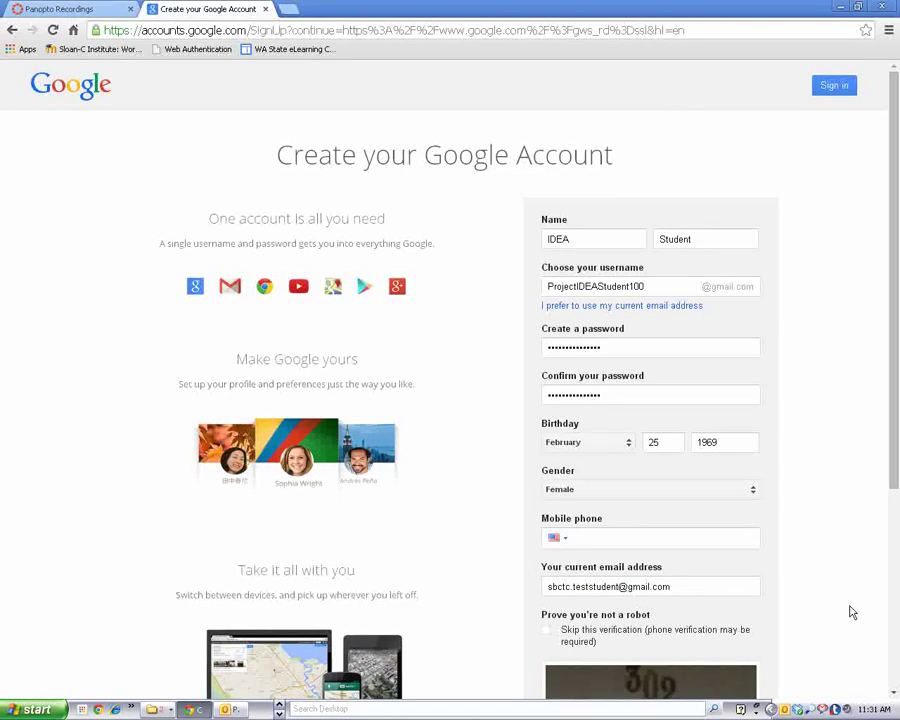
- Enter the captcha text, accept the Terms of Service, and submit the sign-up form
scroll(851, 612, down, 1)
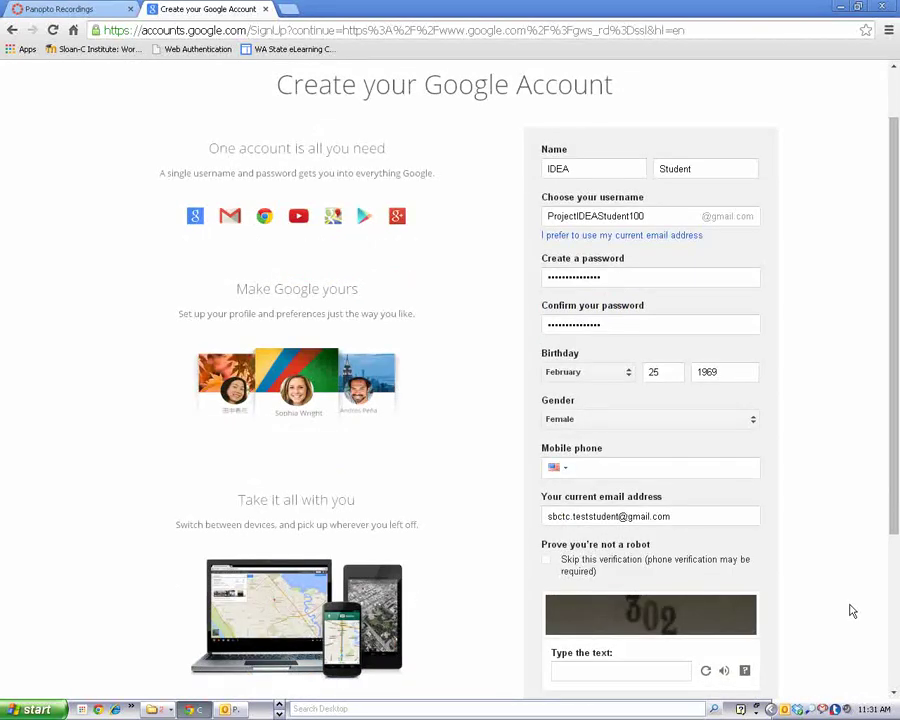
scroll(851, 612, down, 3)
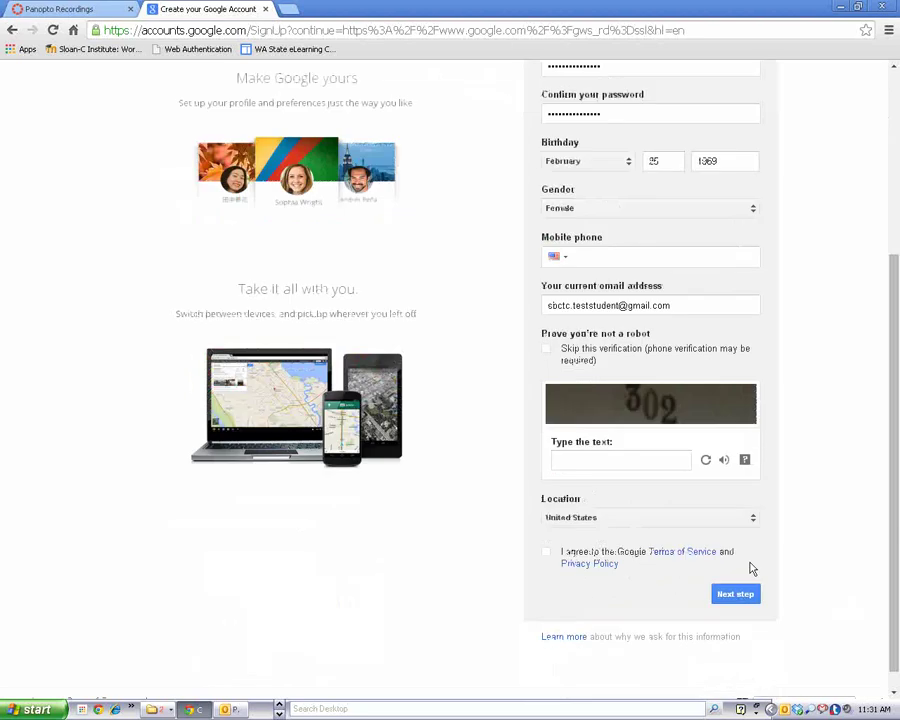
click(665, 463)
text(30)
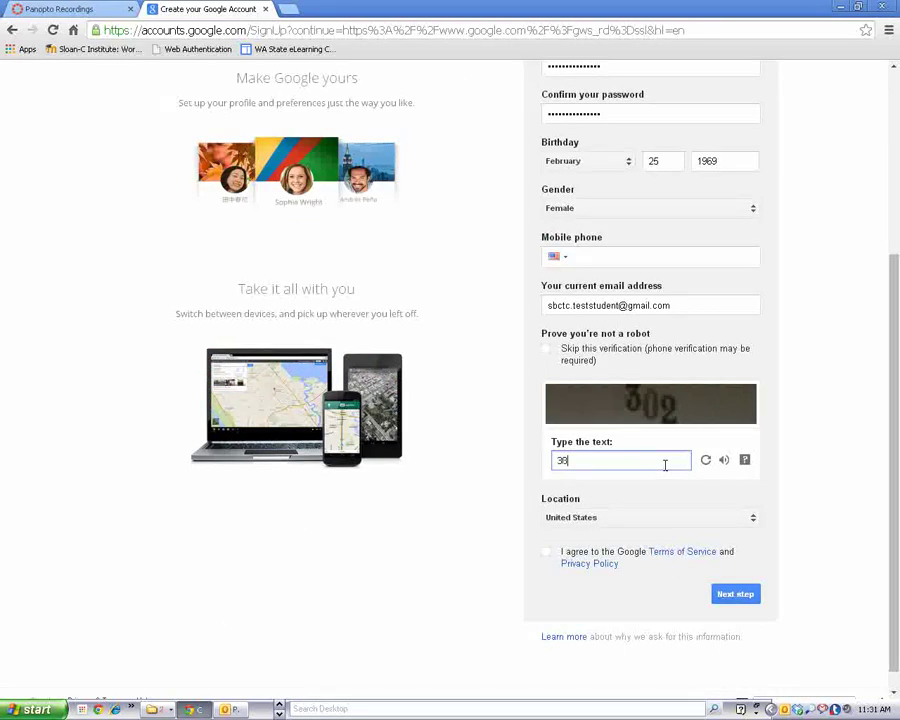
text(0)
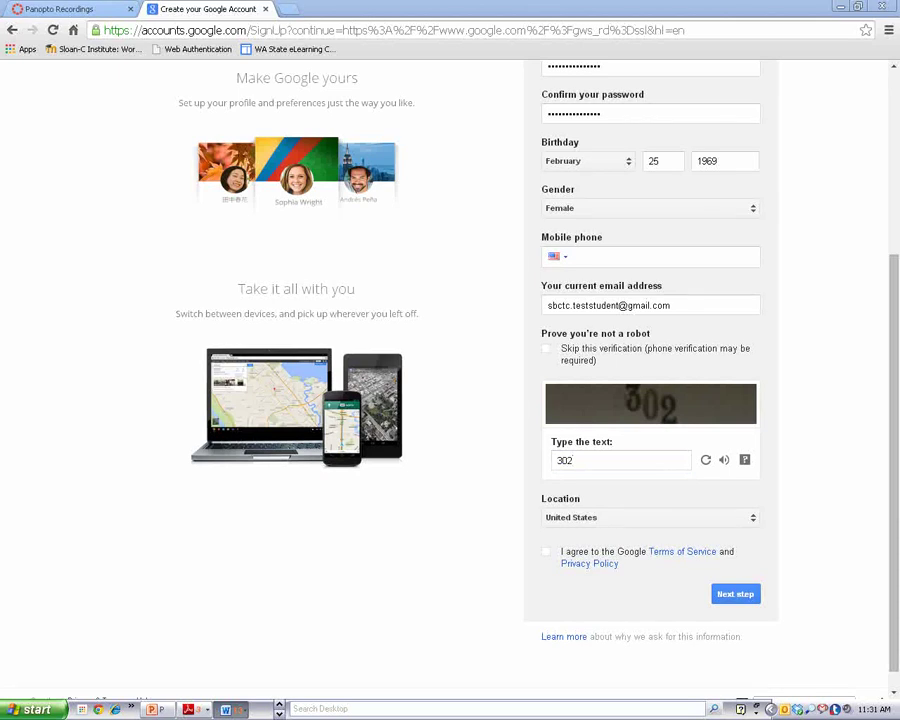
click(556, 564)
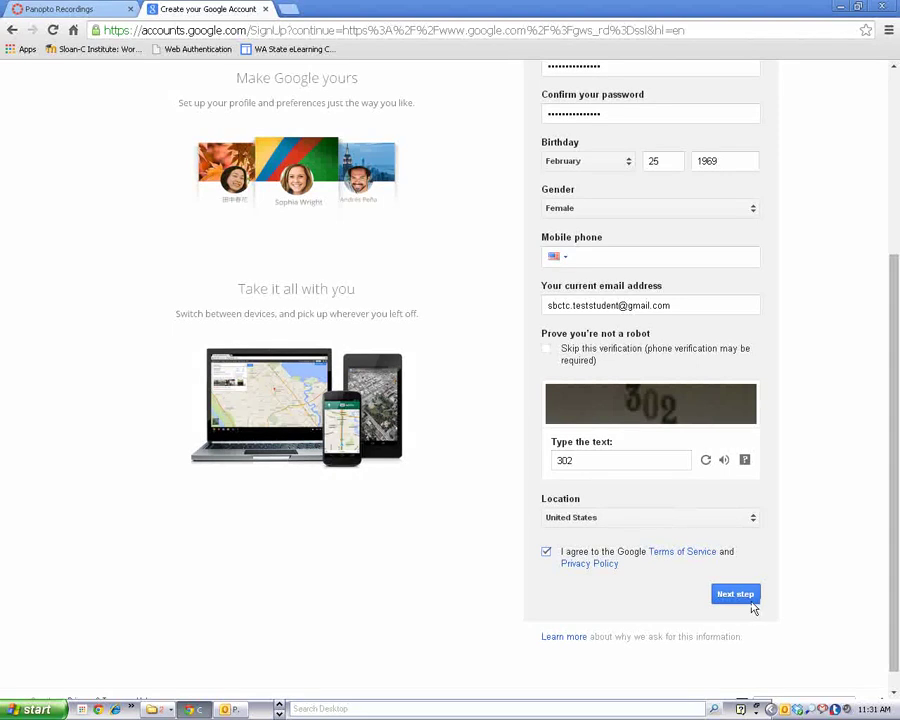
click(755, 603)
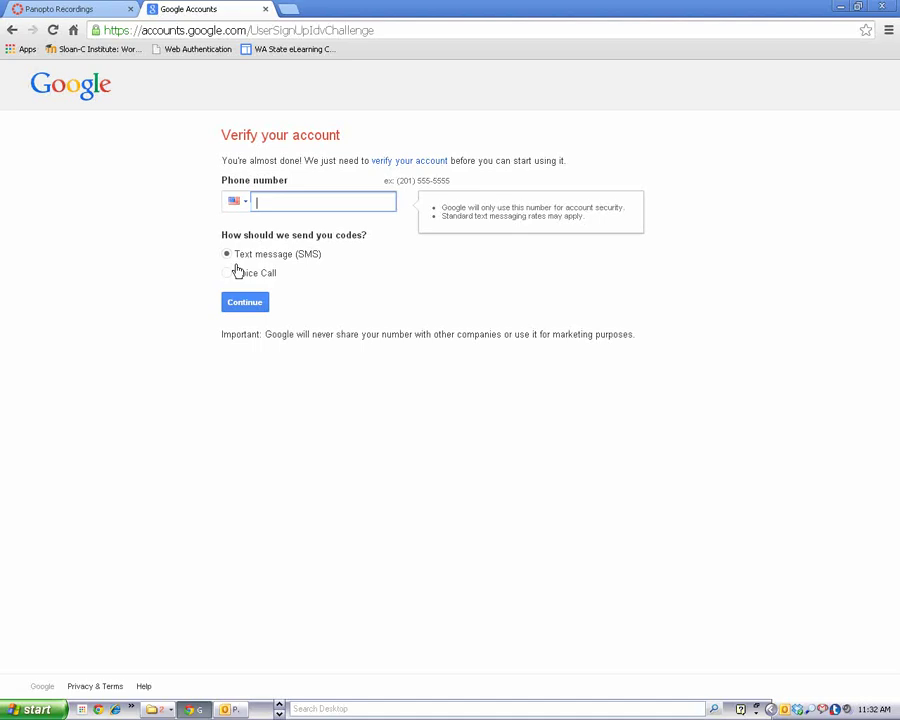
- Request a verification code by text message (SMS) to the account's phone number
key(Tab)
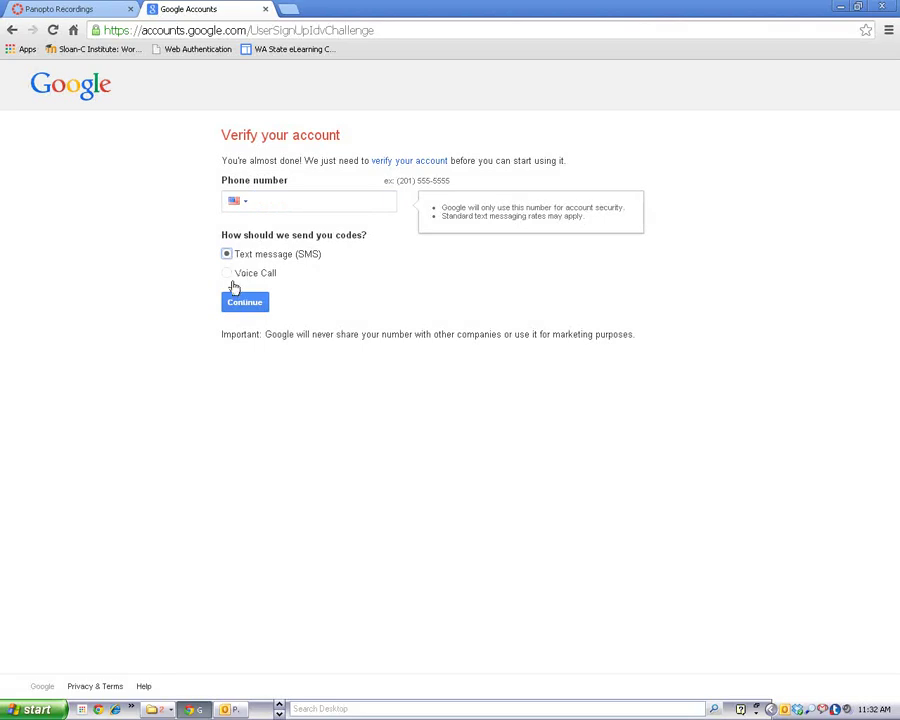
key(Down)
click(228, 257)
click(295, 208)
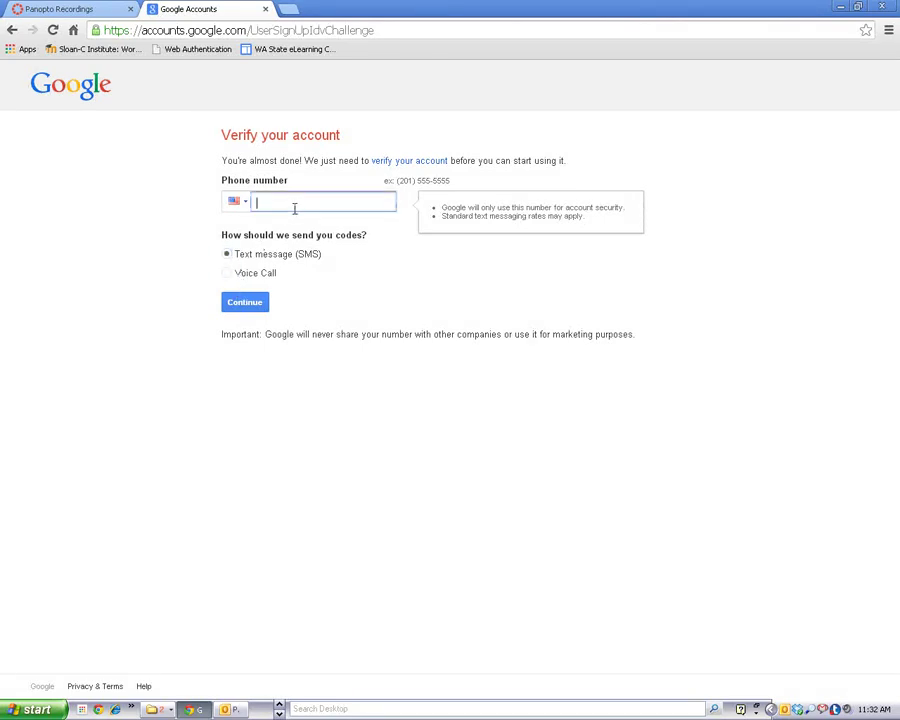
click(265, 310)
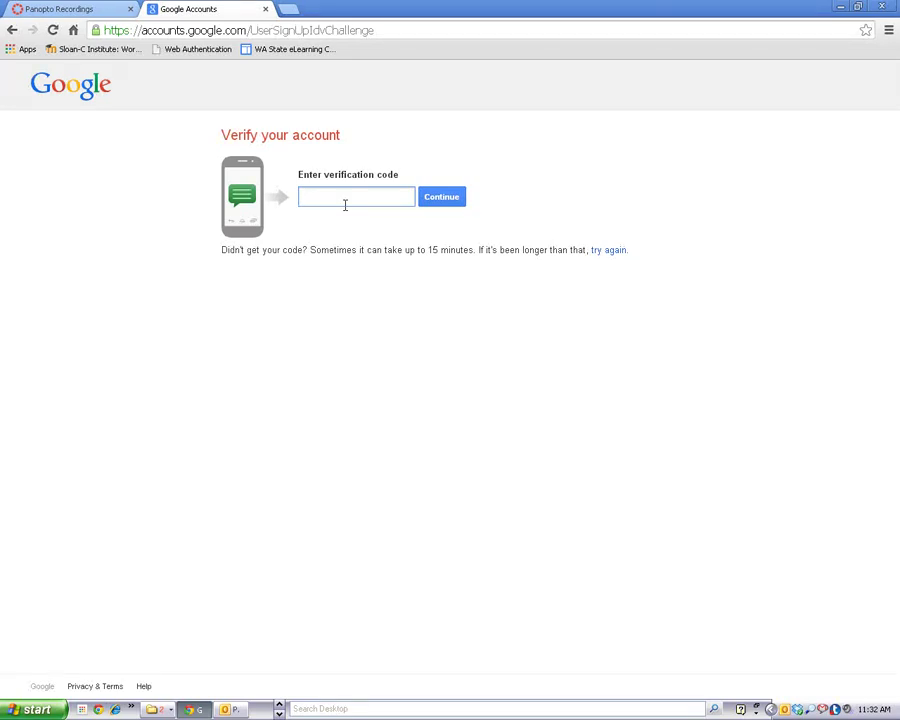
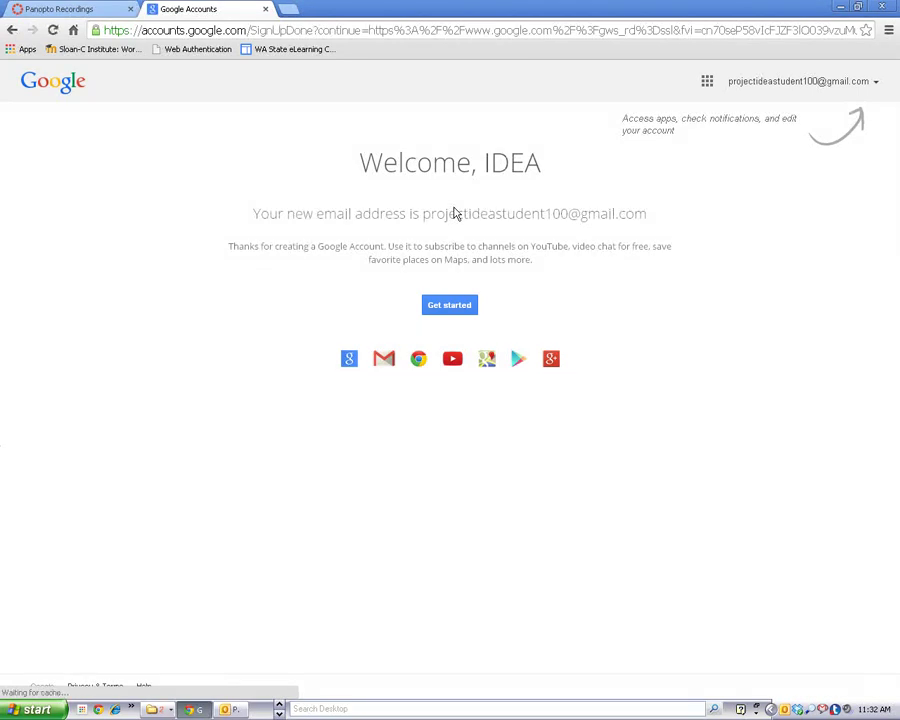
- Enter the texted verification code and continue from the welcome page to Google
click(464, 311)
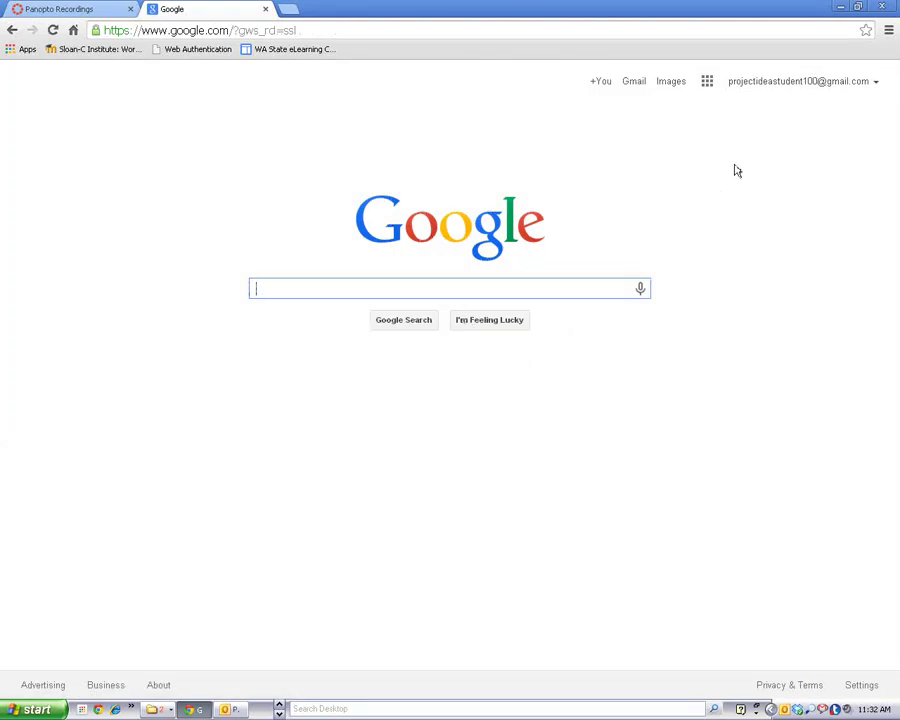
- Open Gmail from the Google apps grid at the top right
click(714, 92)
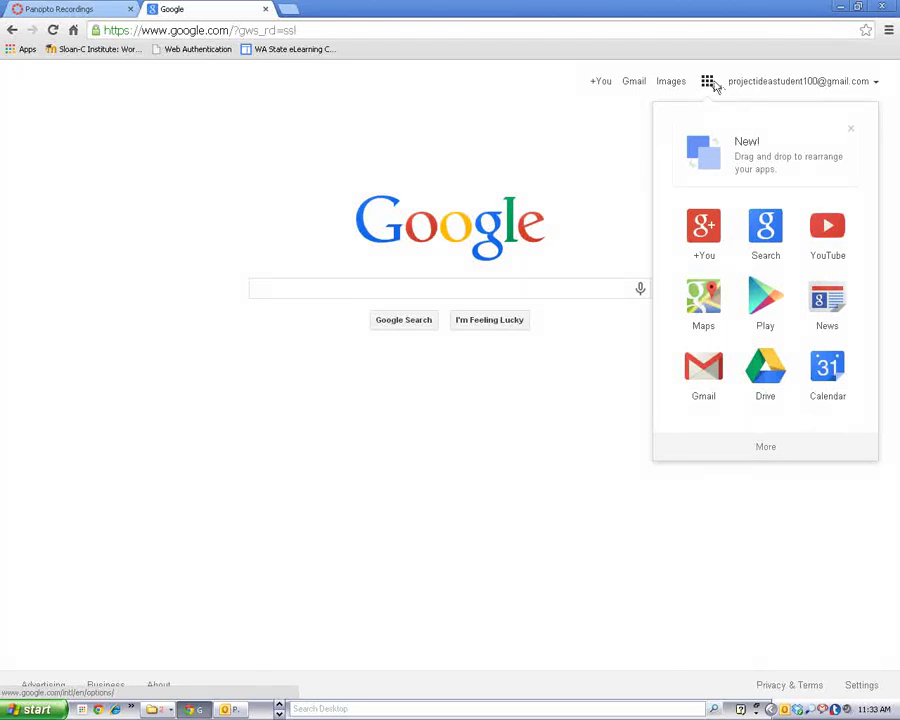
click(709, 384)
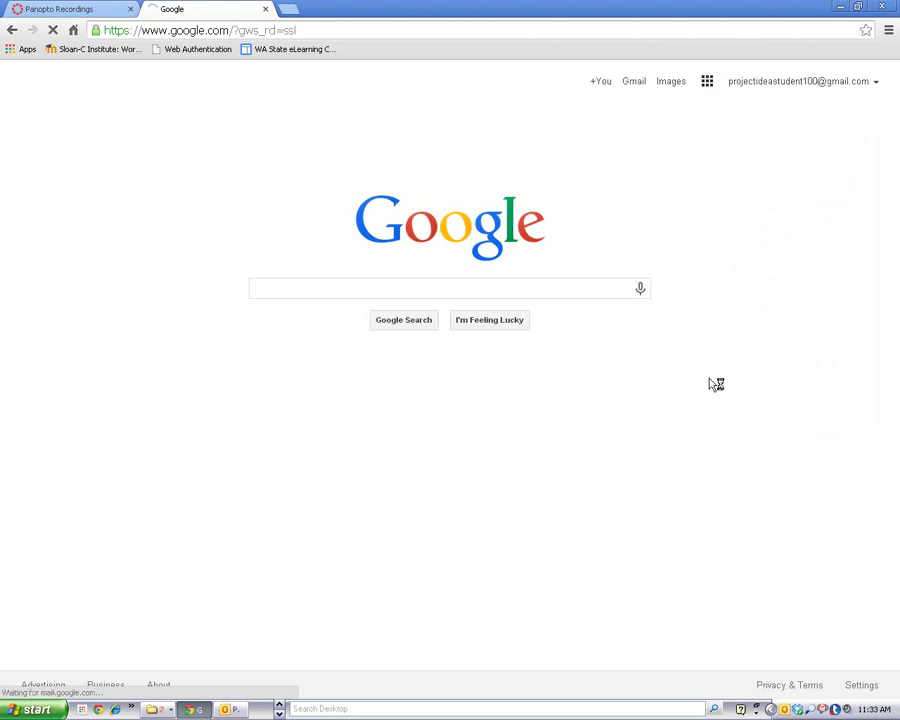